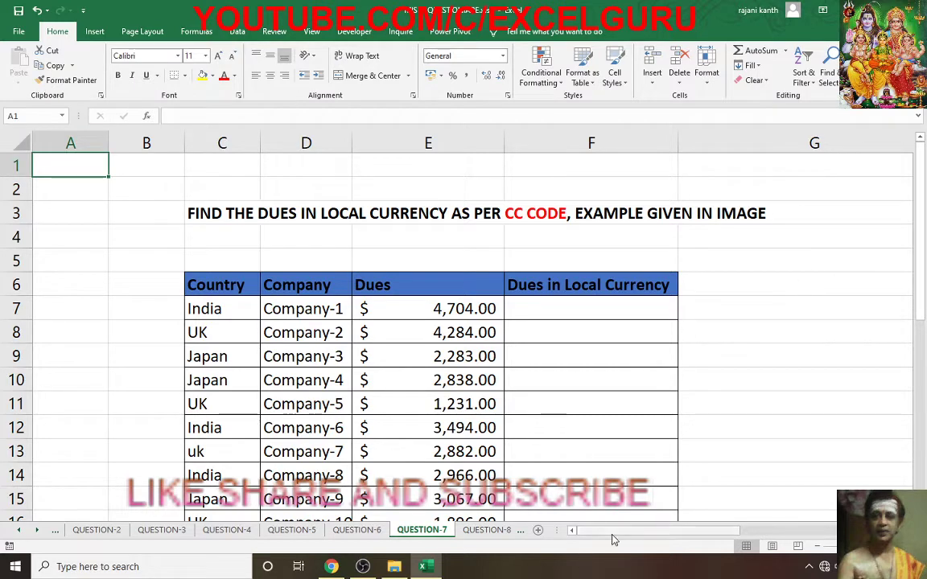
- Examine the dues table, the exchange rates and the country CC code table on the QUESTION-7 sheet
left_click_drag(634, 531, 615, 533)
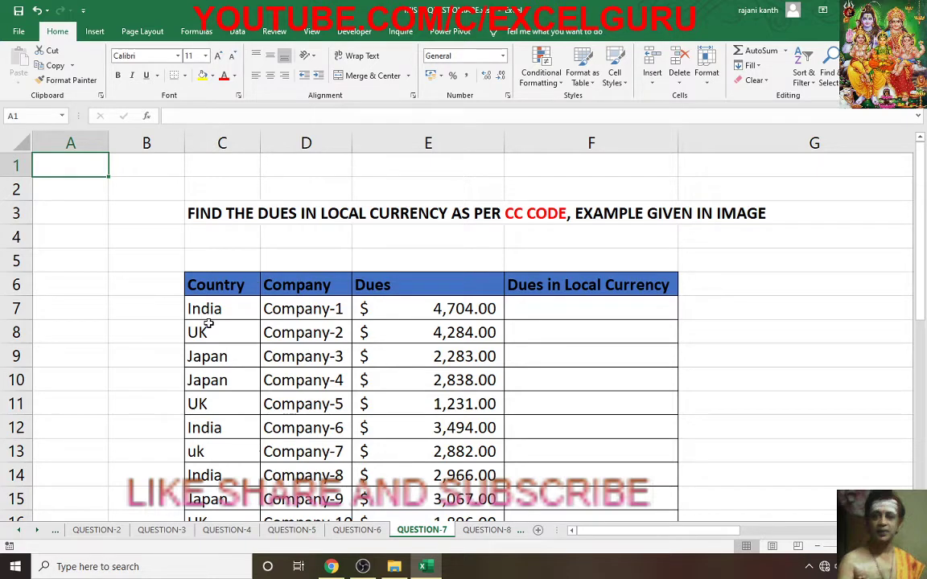
left_click_drag(663, 529, 792, 523)
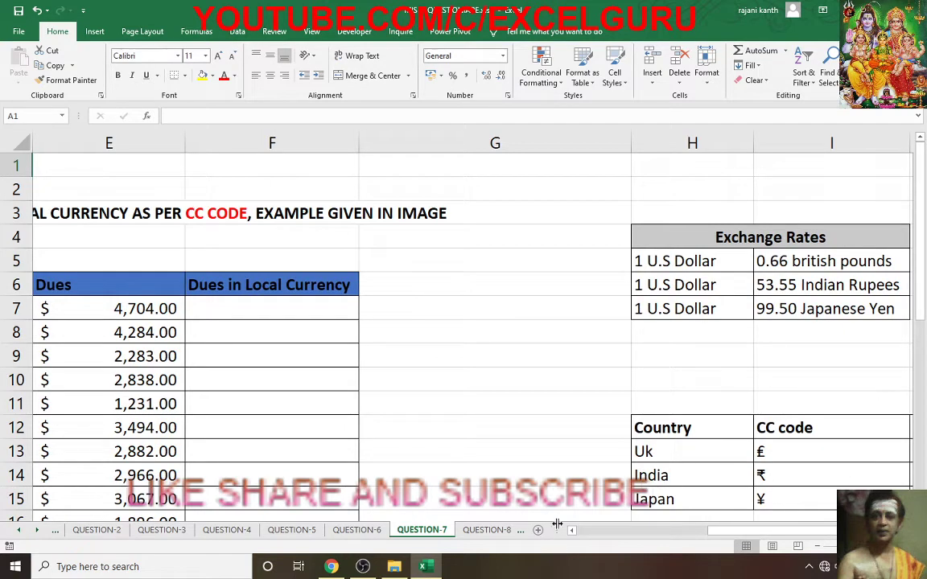
scroll(708, 479, "right", 1)
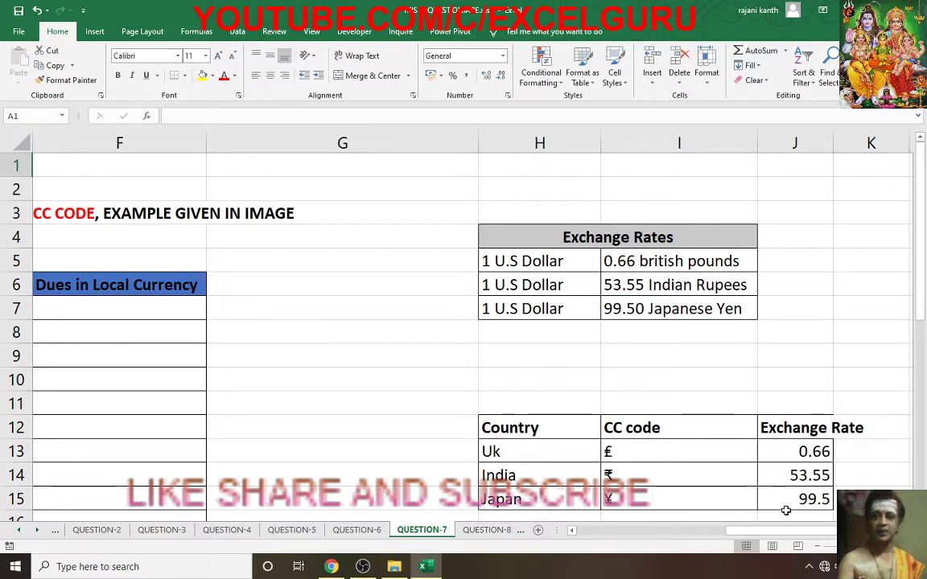
left_click_drag(748, 531, 671, 545)
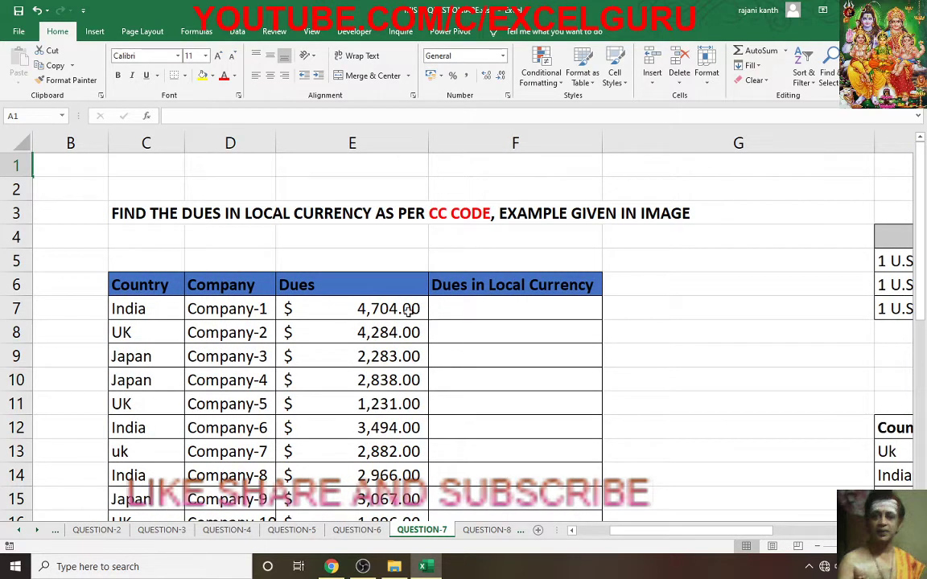
left_click_drag(748, 531, 832, 534)
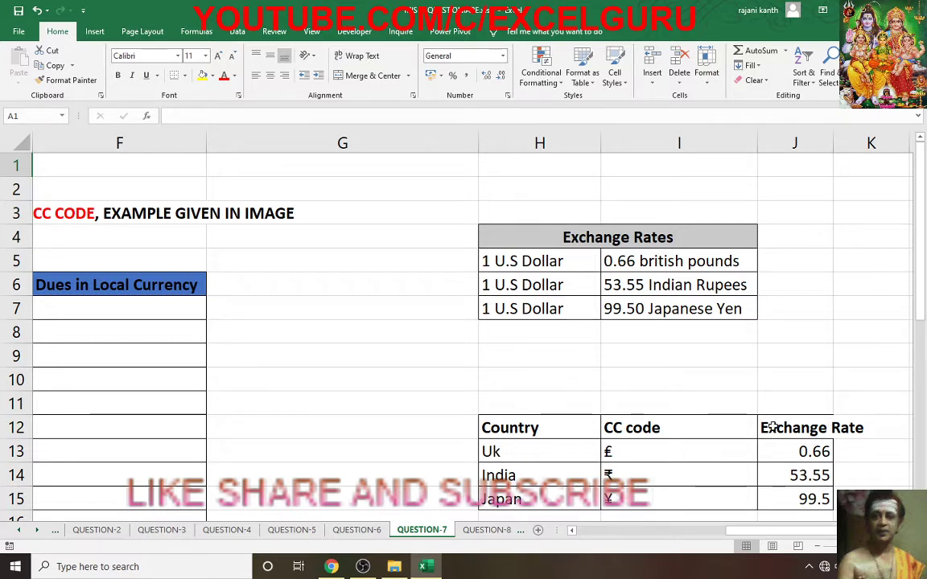
- Narrow the empty column G so the exchange rate tables sit next to the dues table
left_click(732, 535)
left_click_drag(731, 535, 610, 531)
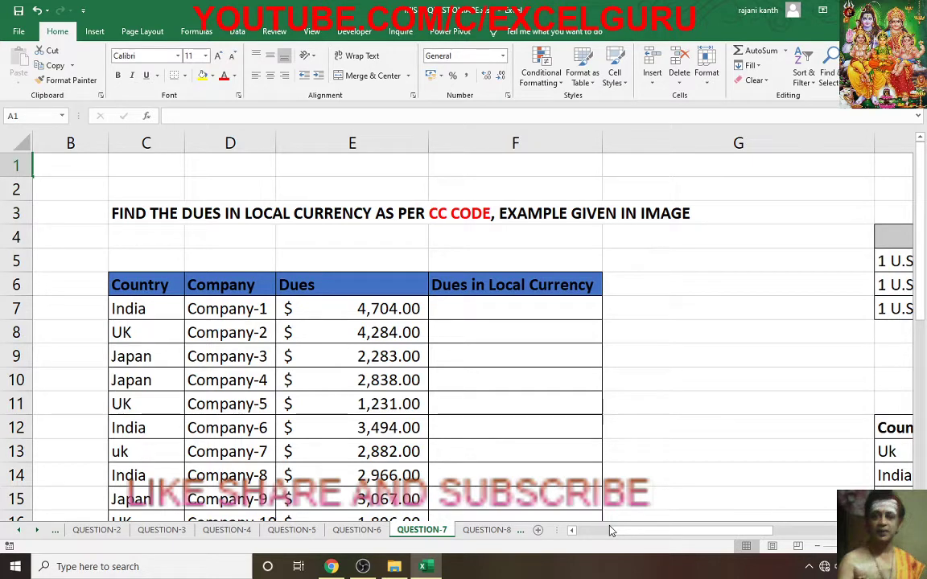
mouse_move(610, 532)
left_mouse_down()
mouse_move(775, 533)
mouse_move(617, 535)
left_mouse_up()
left_click_drag(884, 135, 609, 136)
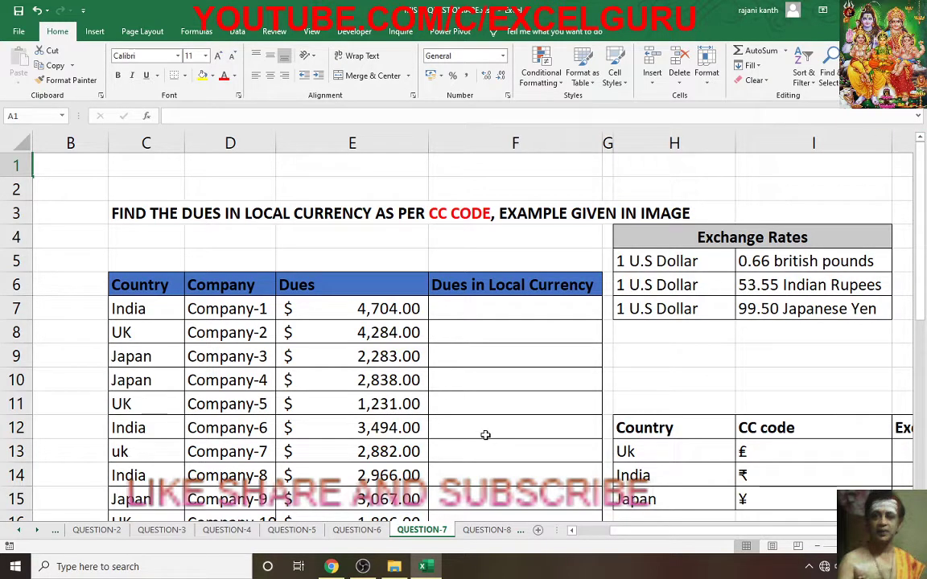
left_click_drag(745, 533, 771, 534)
- Start an INDEX formula in F7 with the absolute exchange rate range $J$13:$J$15 as its array
left_click(427, 313)
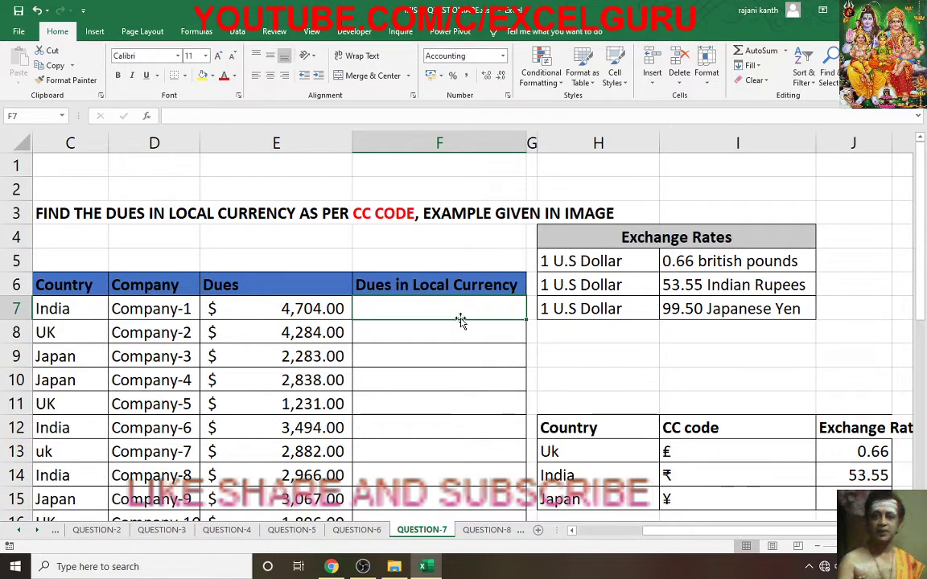
type("=")
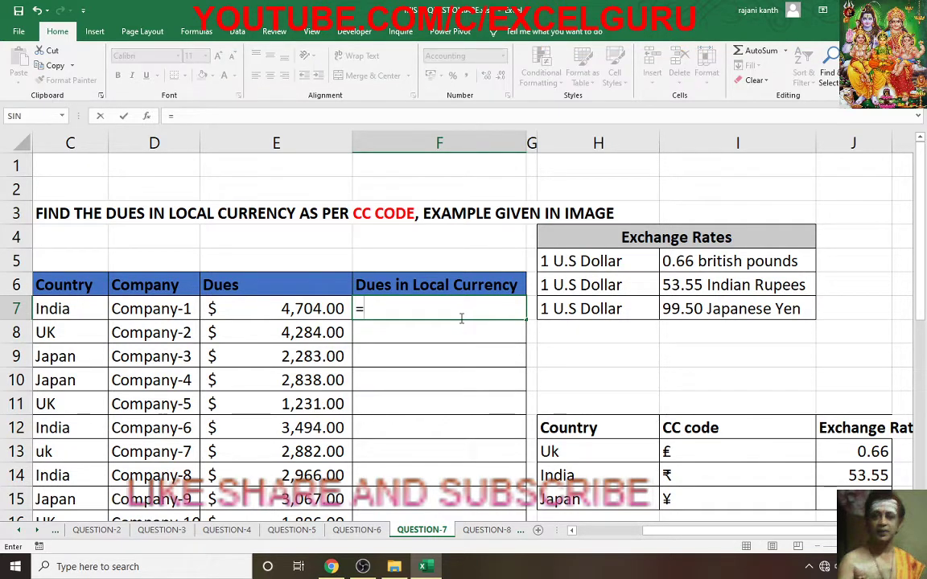
type("IN")
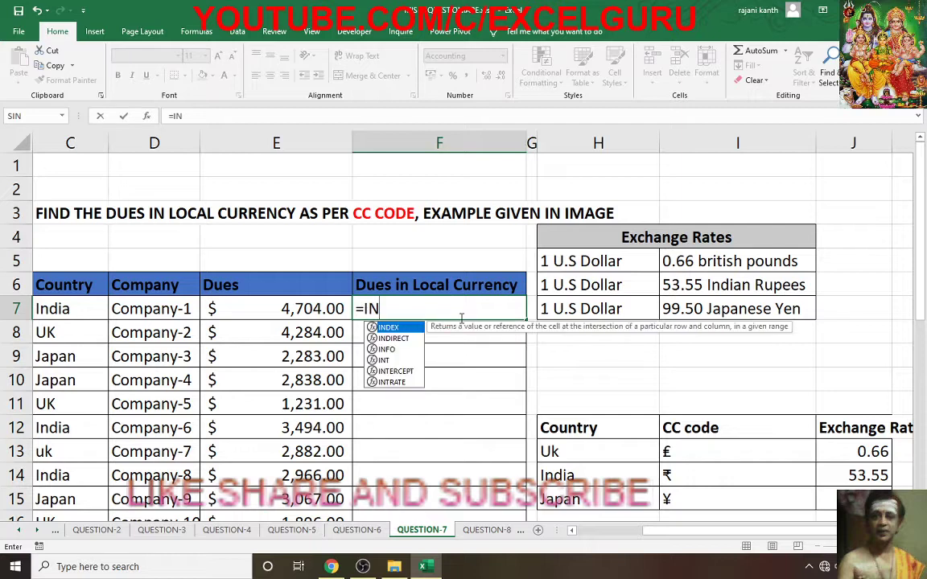
type("DEX")
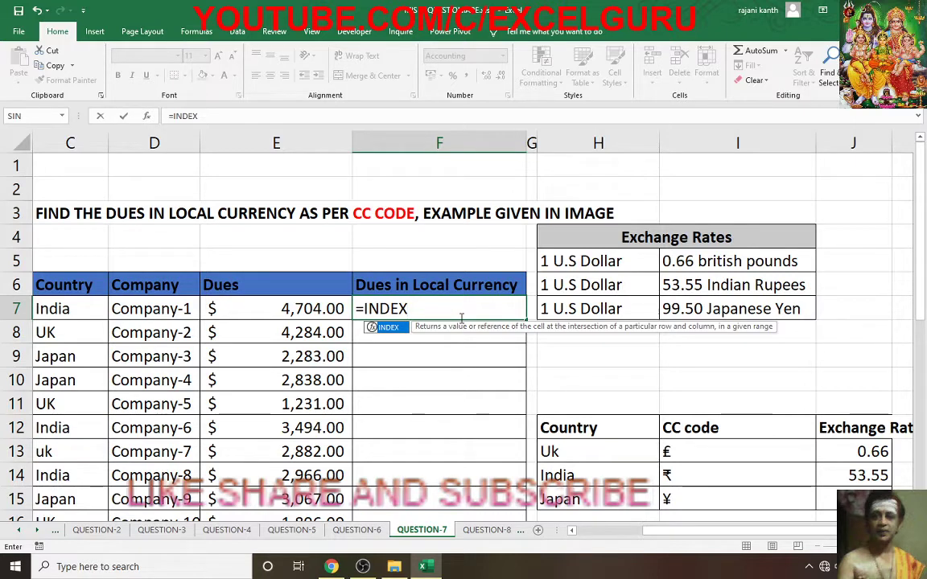
type("(")
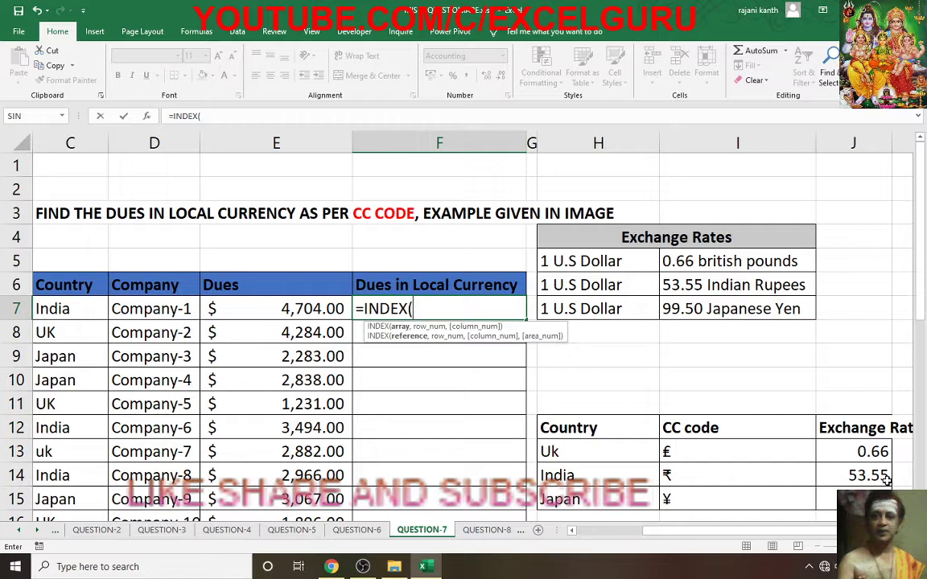
left_click_drag(865, 452, 865, 499)
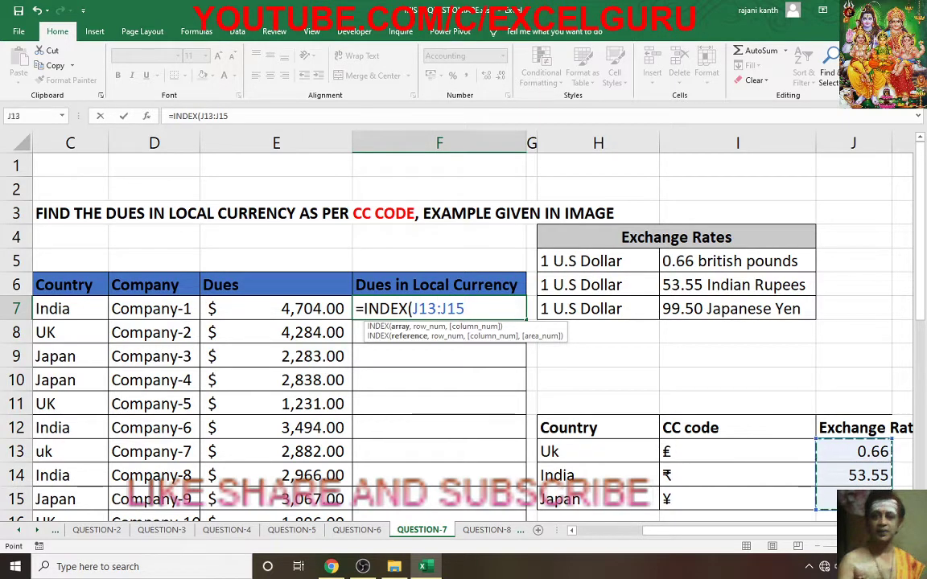
key("F4")
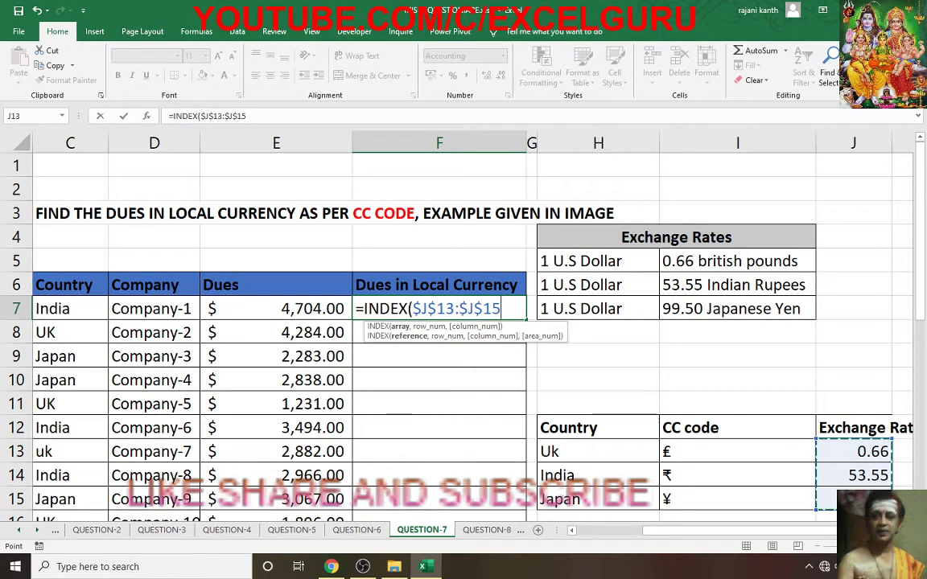
- Nest a MATCH function as the row number, containing the absolute country range $H$13:$H$15
type(",MAT")
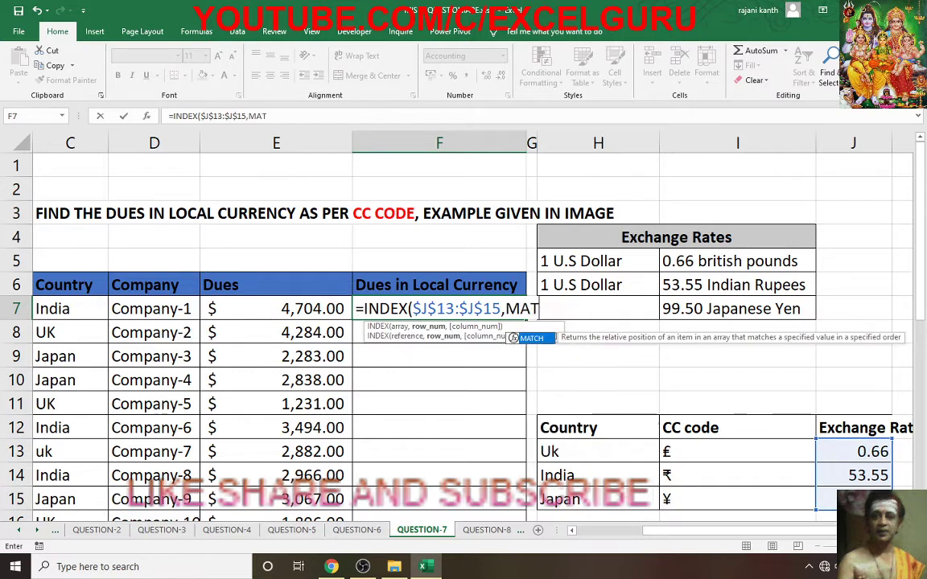
type("CH(")
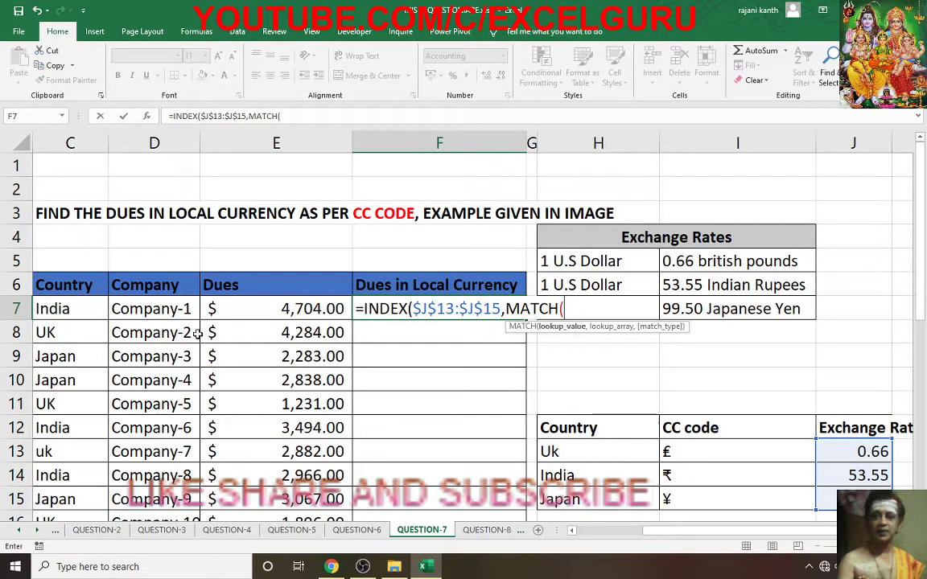
left_click(81, 309)
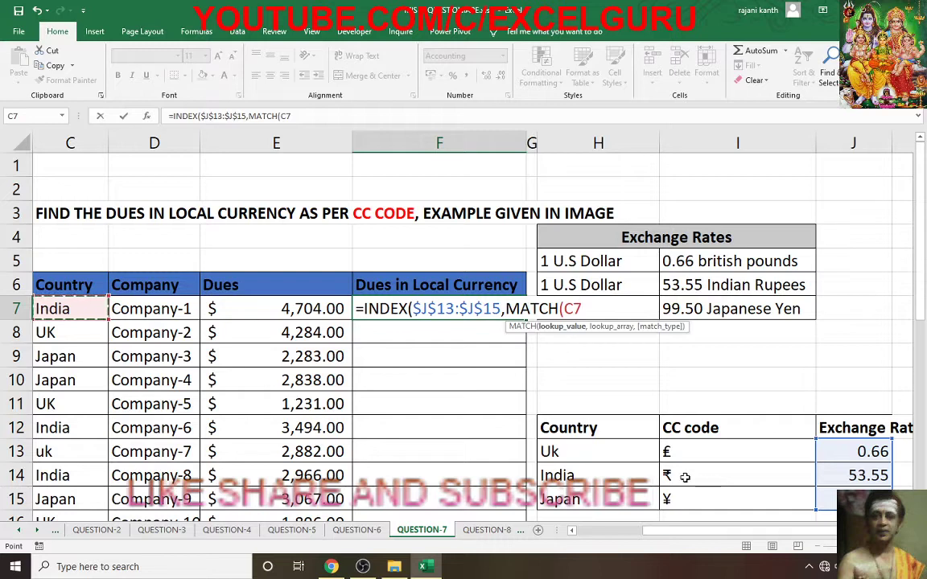
left_click(626, 451)
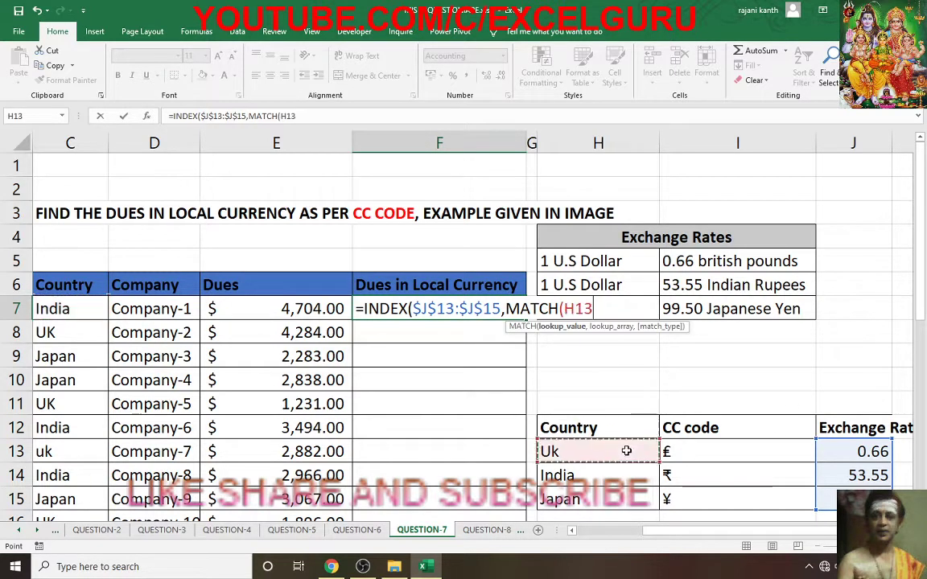
left_click_drag(626, 452, 622, 491)
key("F4")
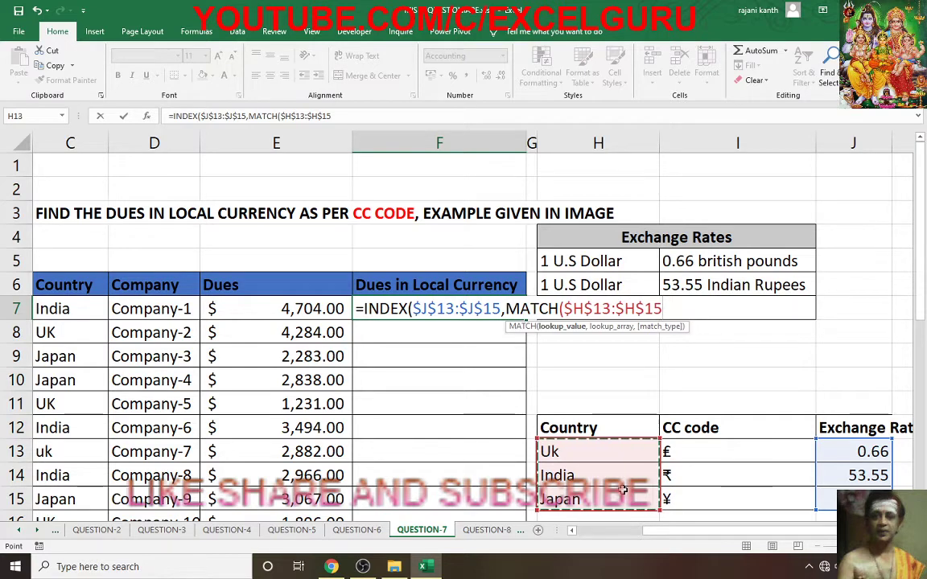
- Complete the MATCH with C7 as lookup value before the country range and match type 0, and fill the formula down through F16
left_click(566, 309)
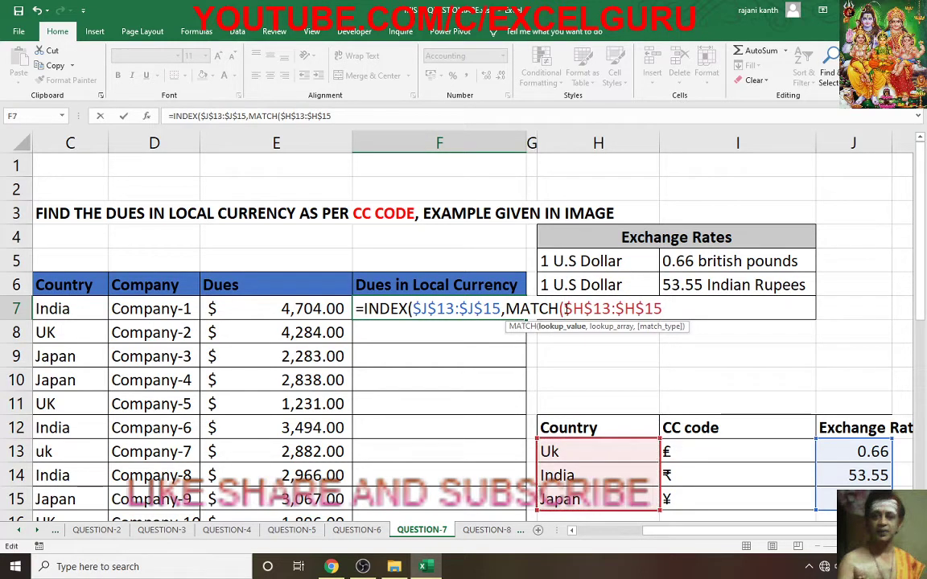
type(",")
left_click(565, 310)
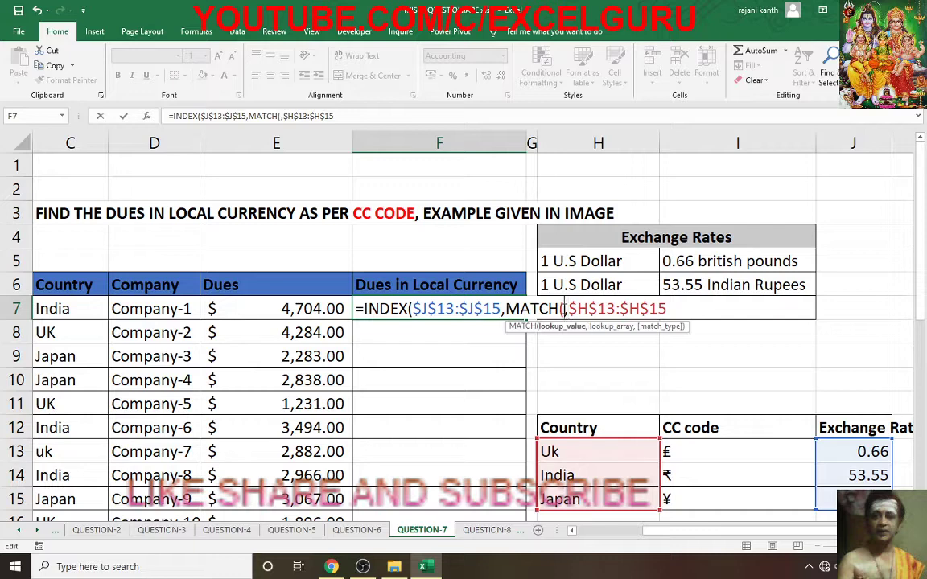
left_click(53, 312)
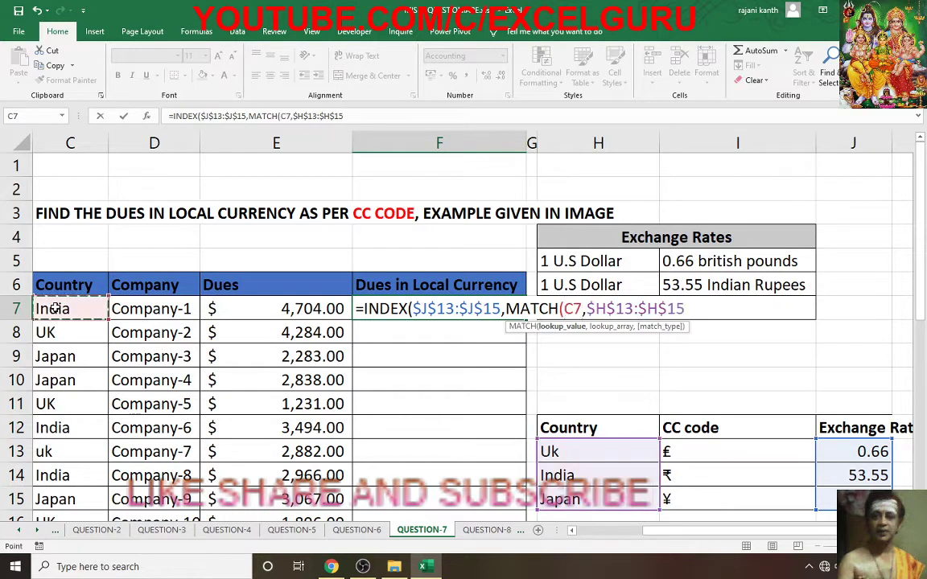
left_click(690, 309)
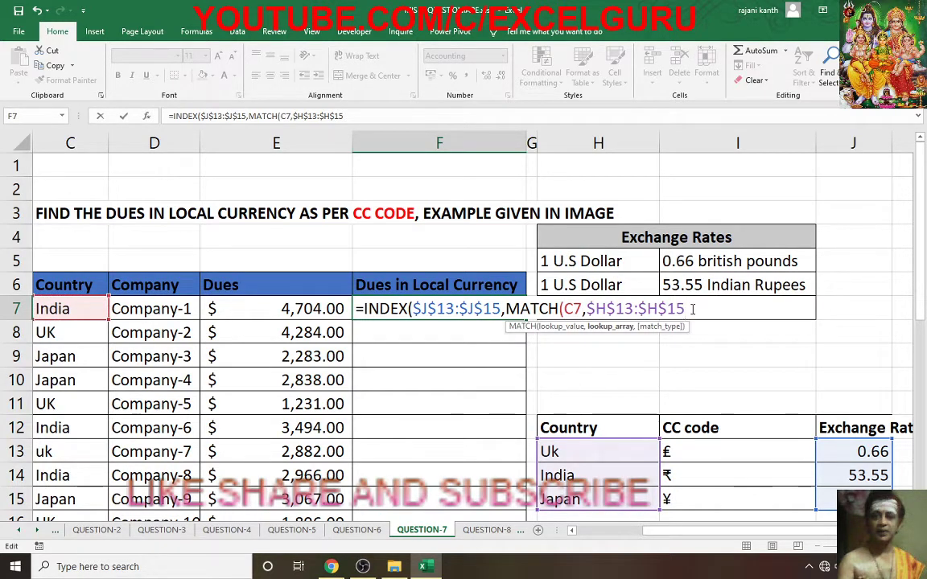
type(",0))")
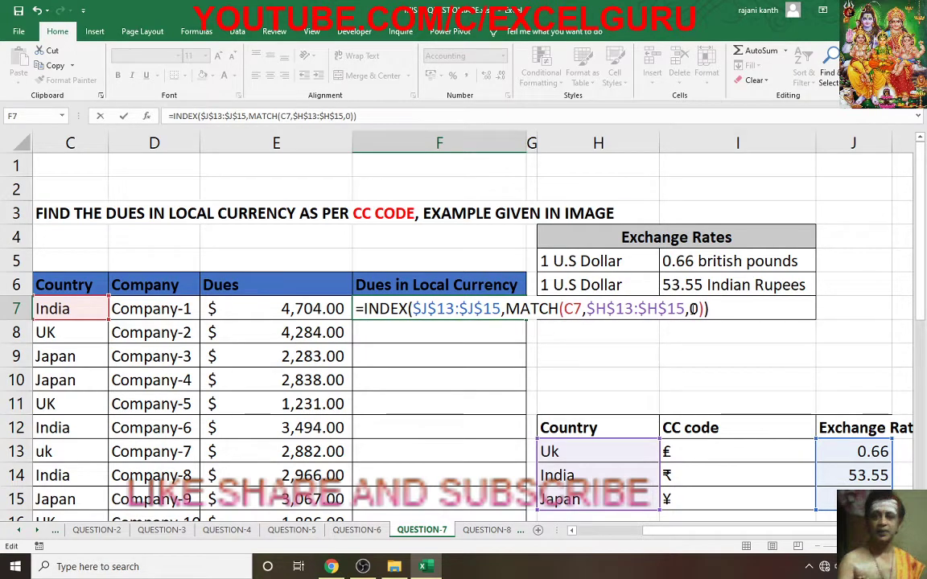
key("ctrl+Return")
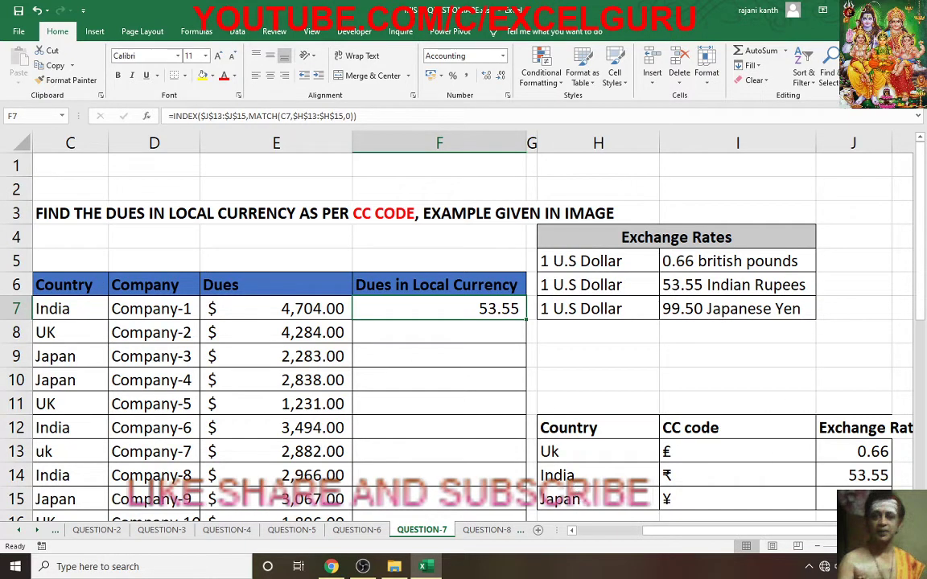
double_click(527, 318)
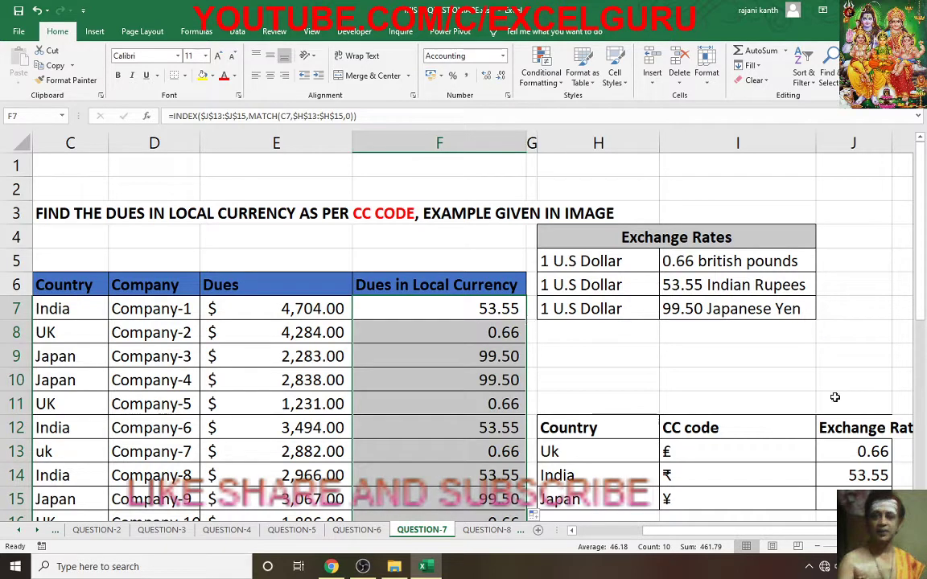
- Copy the General number format from J13 to F7 with Format Painter and fill F7 down through F16
left_click(859, 451)
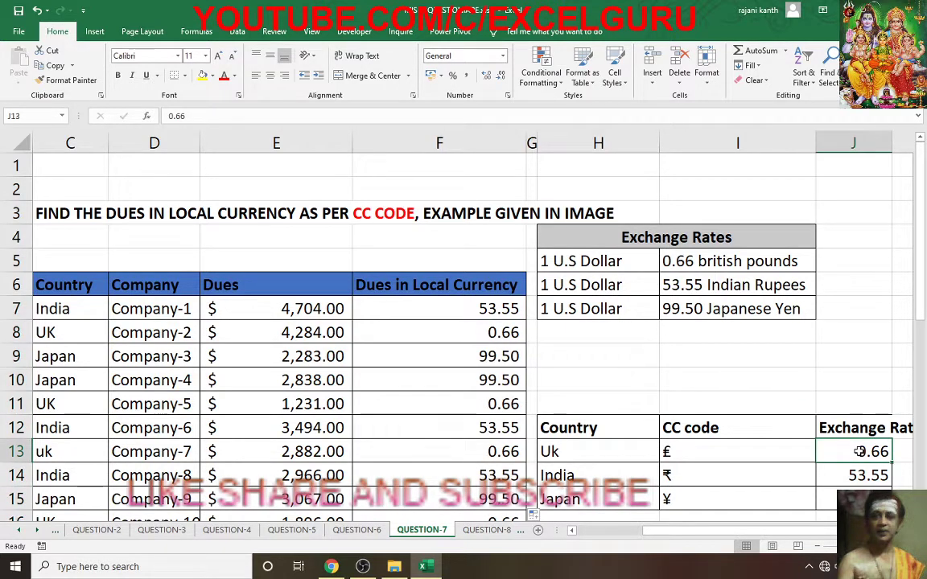
left_click(498, 309)
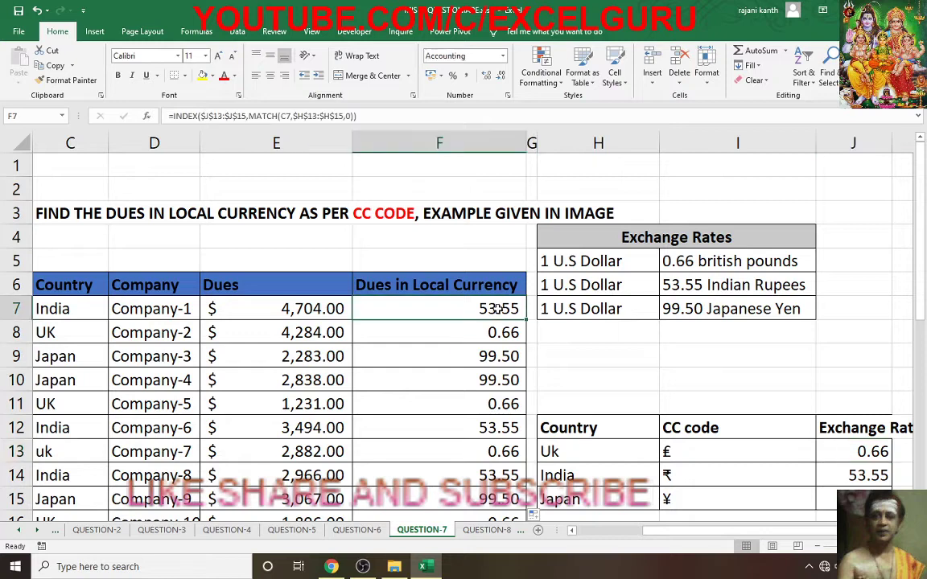
left_click(861, 452)
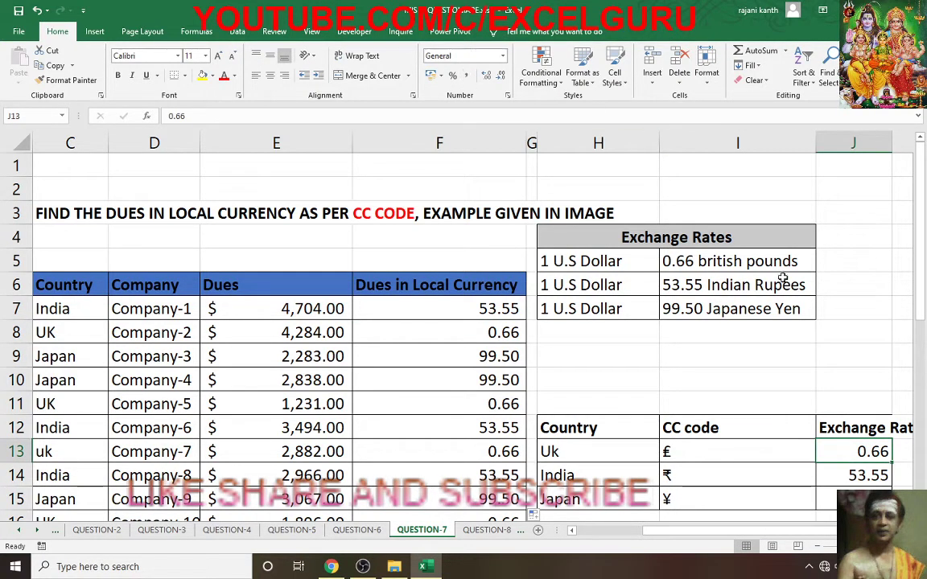
left_click(78, 77)
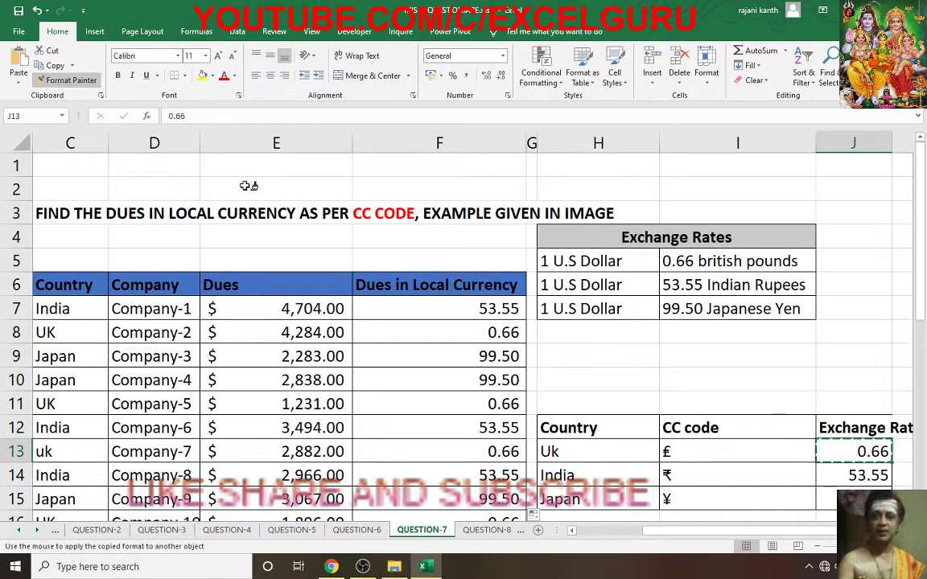
left_click(457, 305)
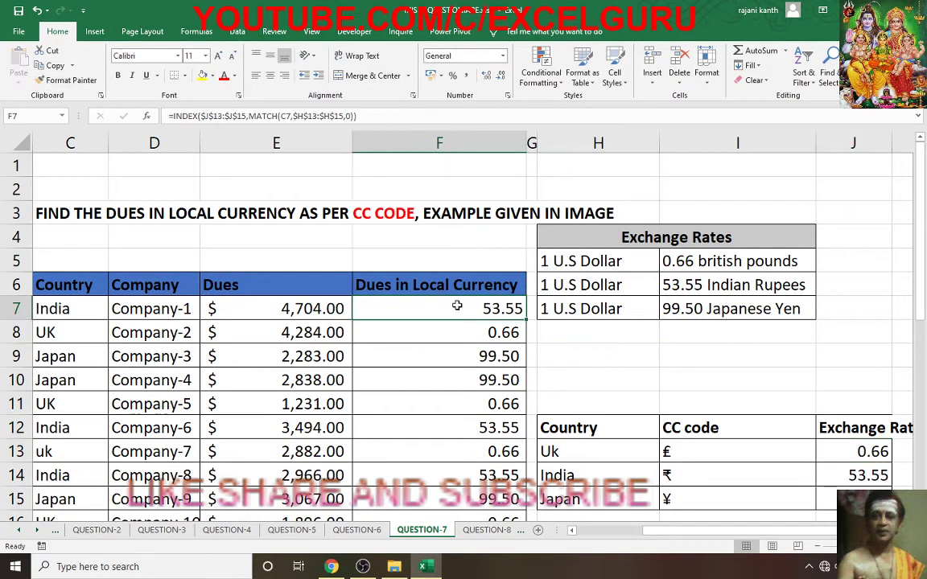
double_click(527, 320)
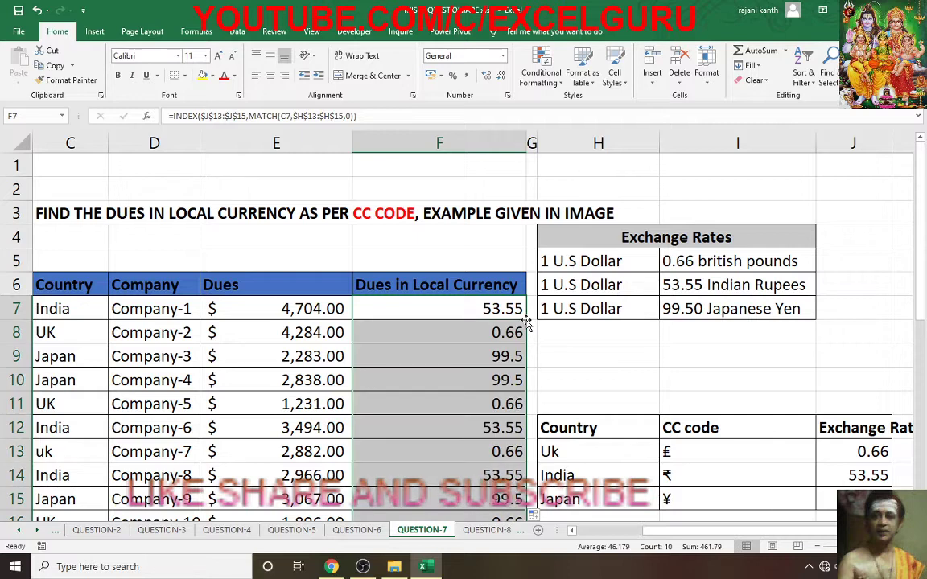
- Check the filled rates in column F against the Japan row H15:J15 and the formula in F7
scroll(692, 297, "down", 1)
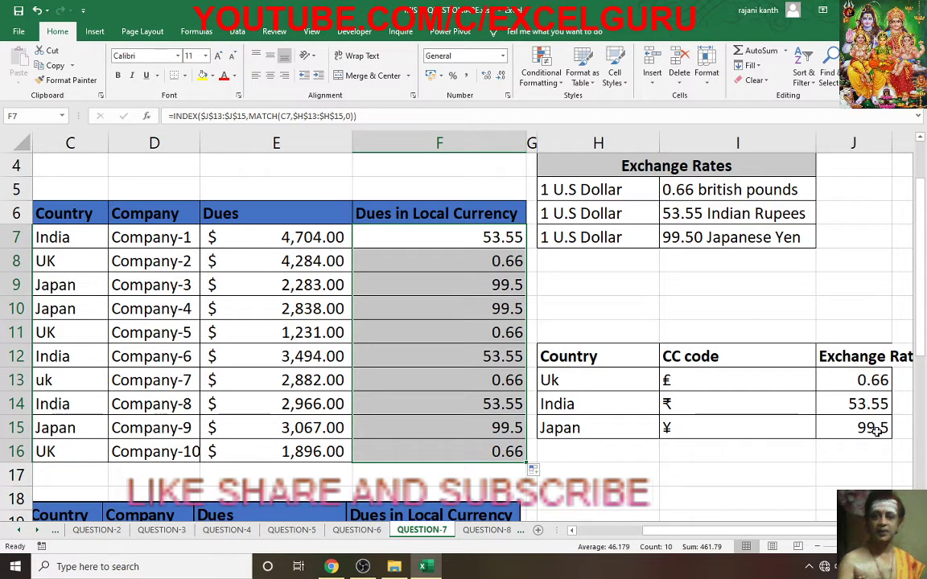
left_click_drag(556, 429, 856, 430)
scroll(640, 339, "up", 1)
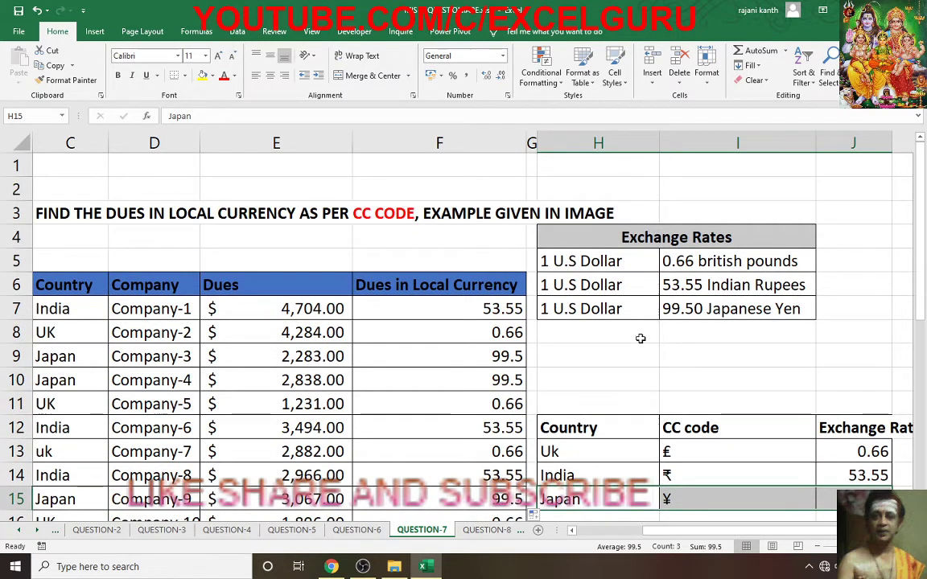
left_click(472, 311)
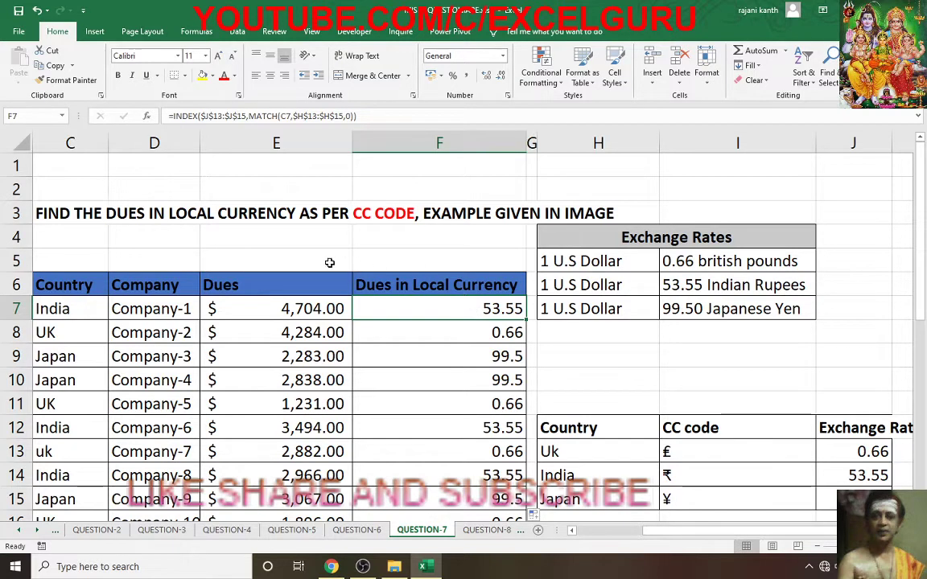
- Multiply the exchange rate lookup in F7 by the dues in E7 and fill the formula down through F16
key("F2")
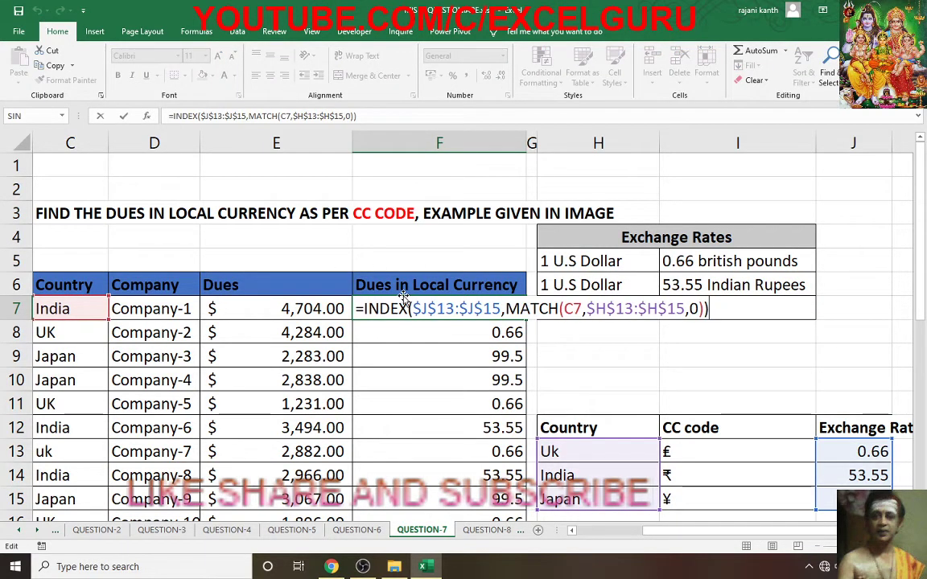
type("*")
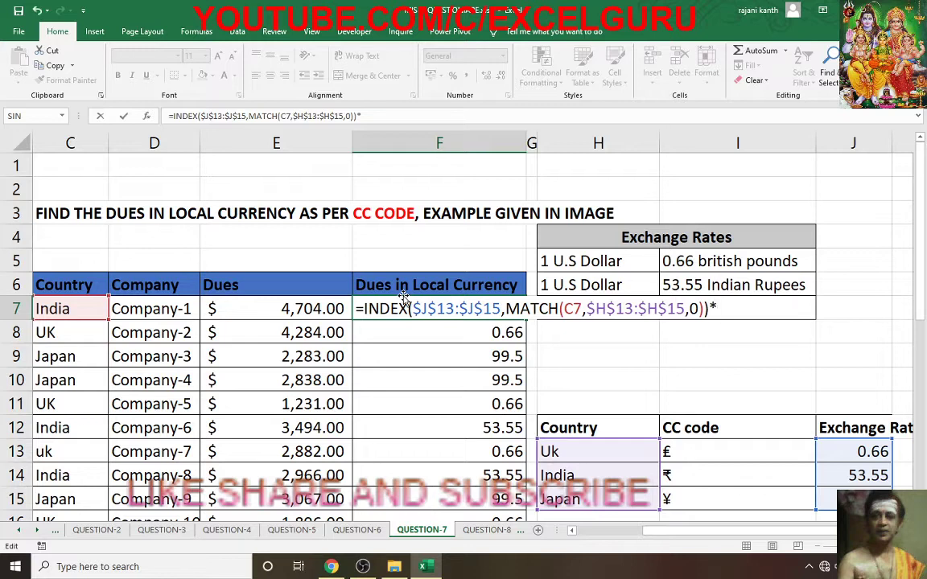
left_click(276, 308)
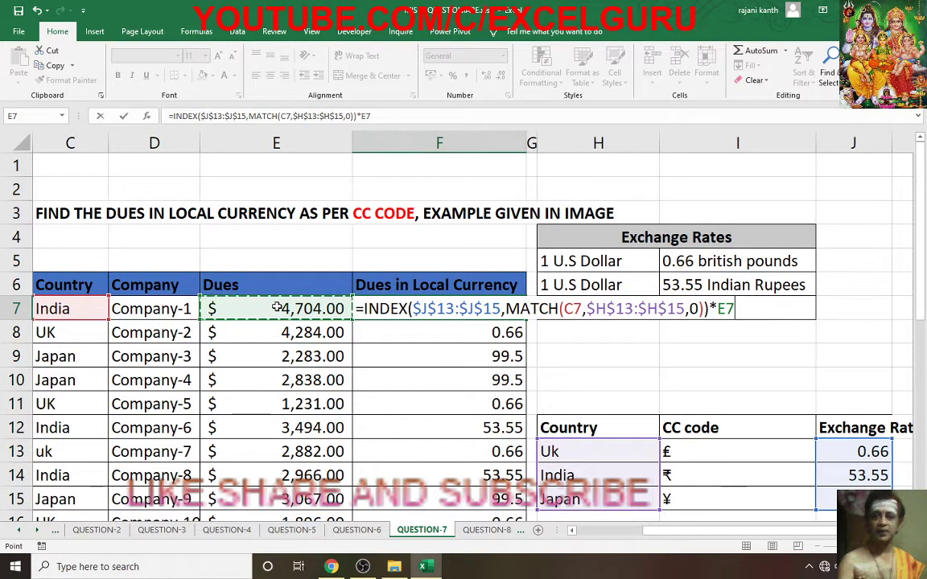
key("ctrl+Return")
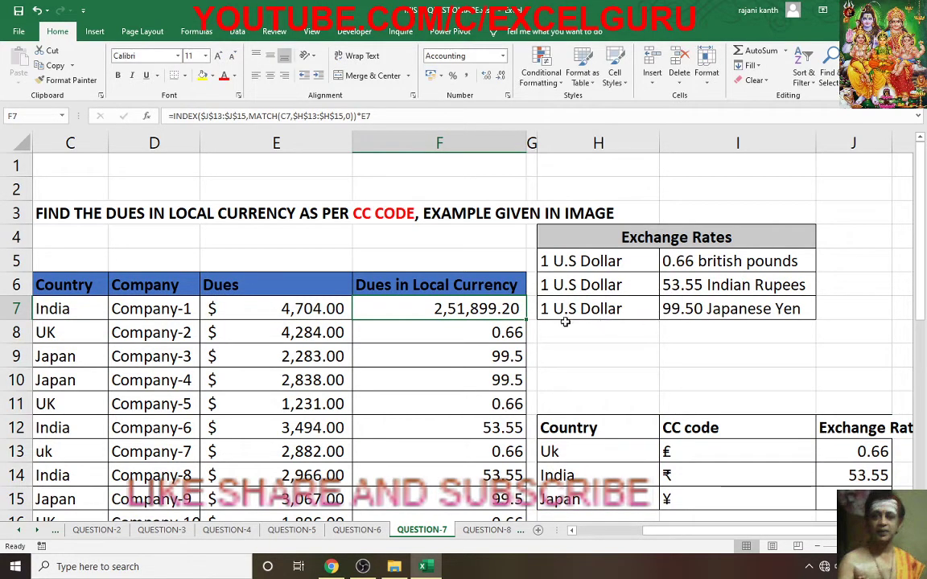
double_click(528, 320)
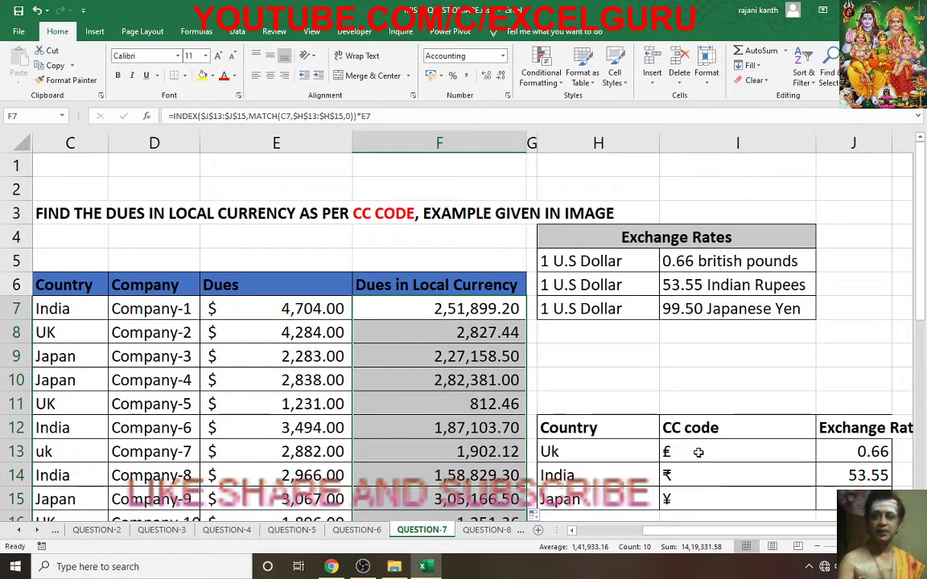
- Insert an INDEX function at the start of the F7 formula, with the absolute CC code range $I$13:$I$15 as its array
left_click(399, 315)
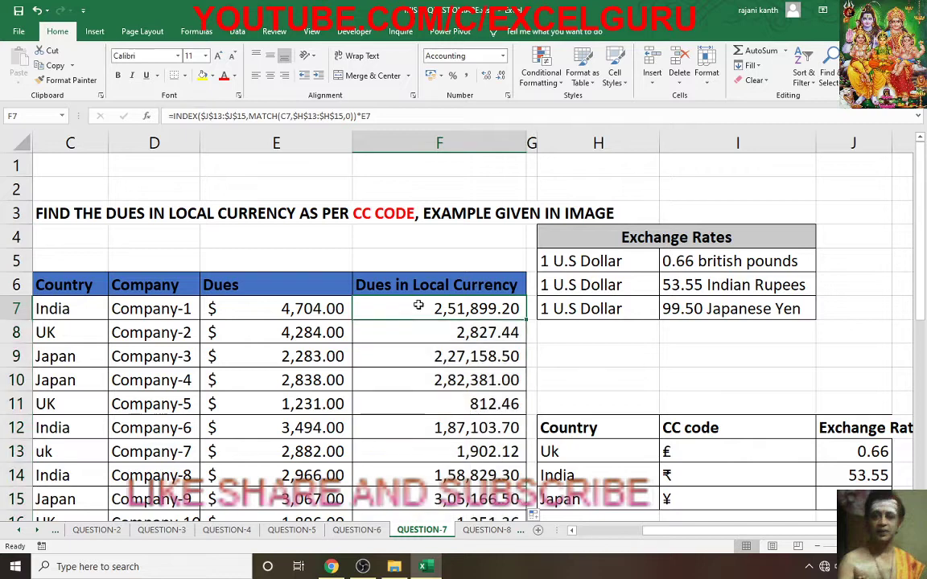
double_click(418, 310)
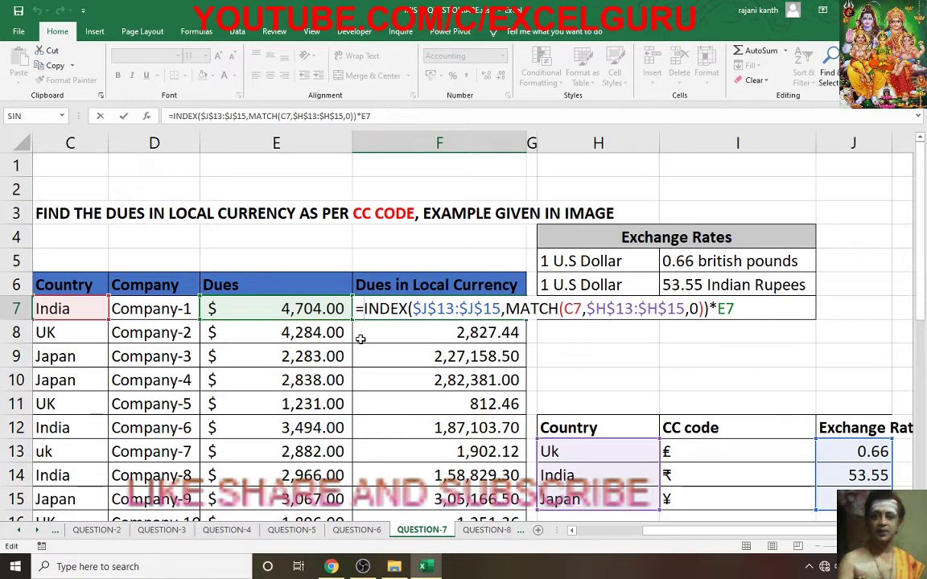
type("INDE")
key("Tab")
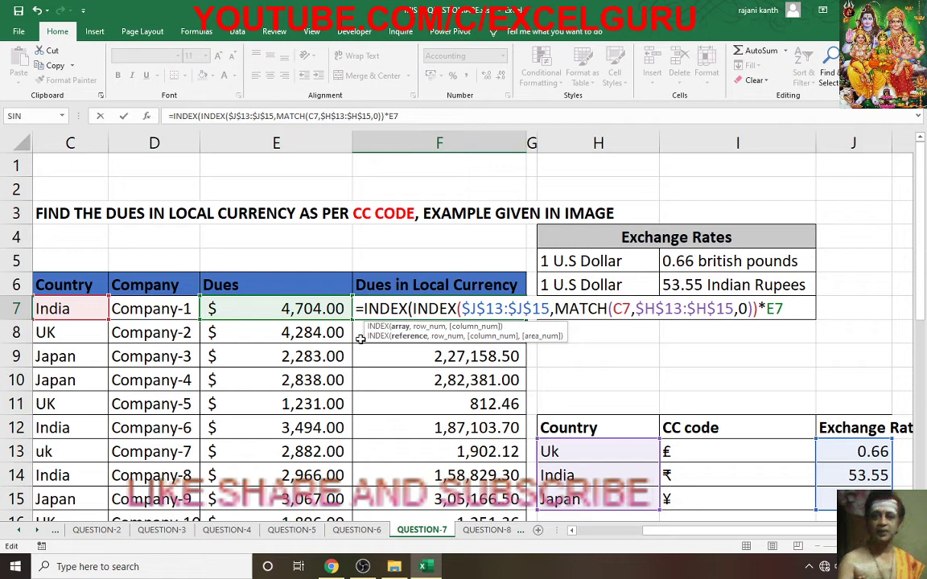
left_click_drag(665, 450, 723, 494)
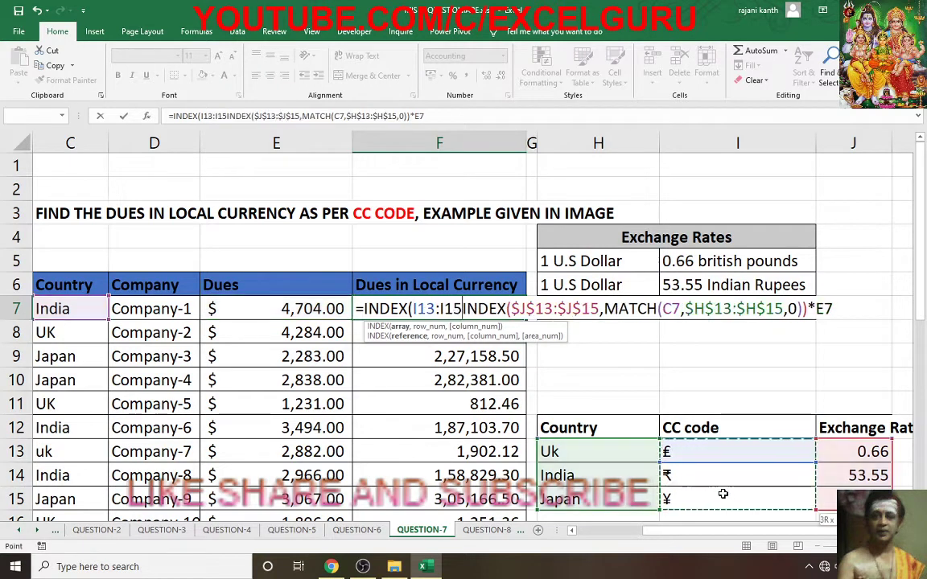
key("F4")
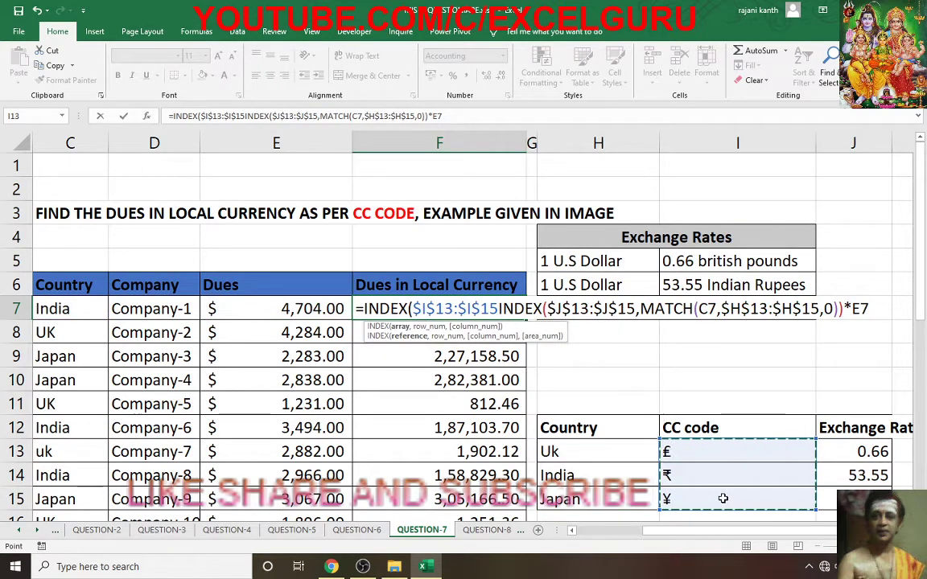
- Nest a MATCH as the new INDEX's row number, with lookup value C7, absolute country range $H$13:$H$15 and match type 0, and close both functions
type(",MATC")
key("Tab")
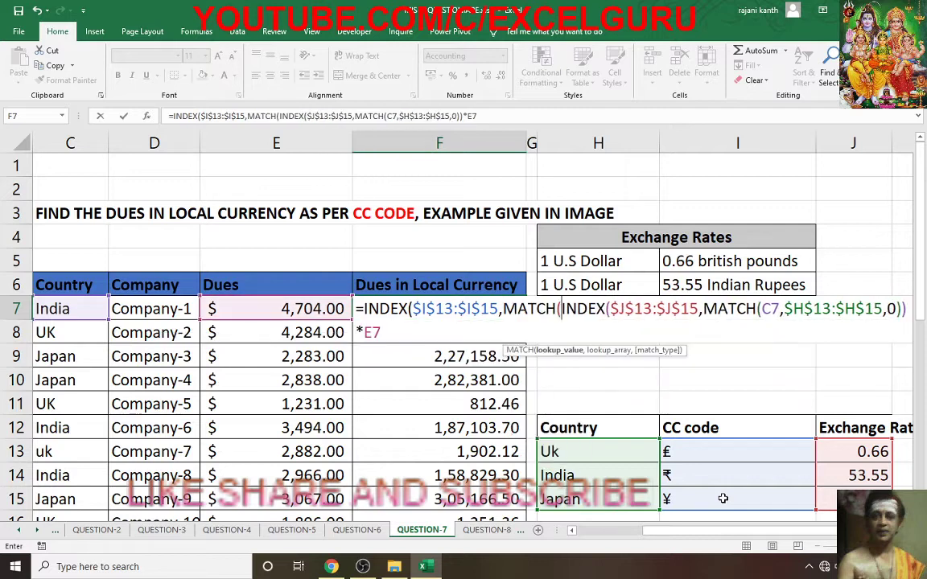
left_click(86, 308)
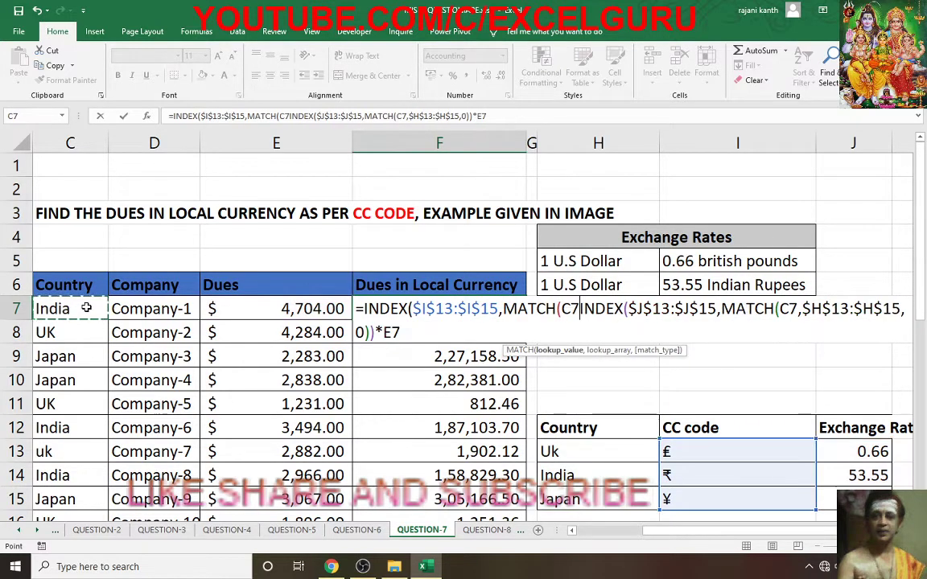
type(",")
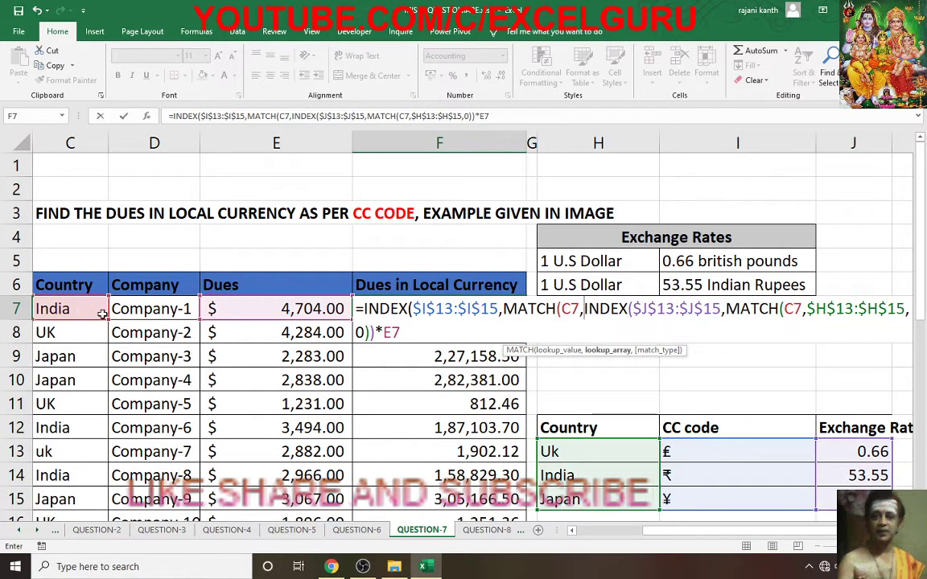
left_click_drag(592, 448, 591, 499)
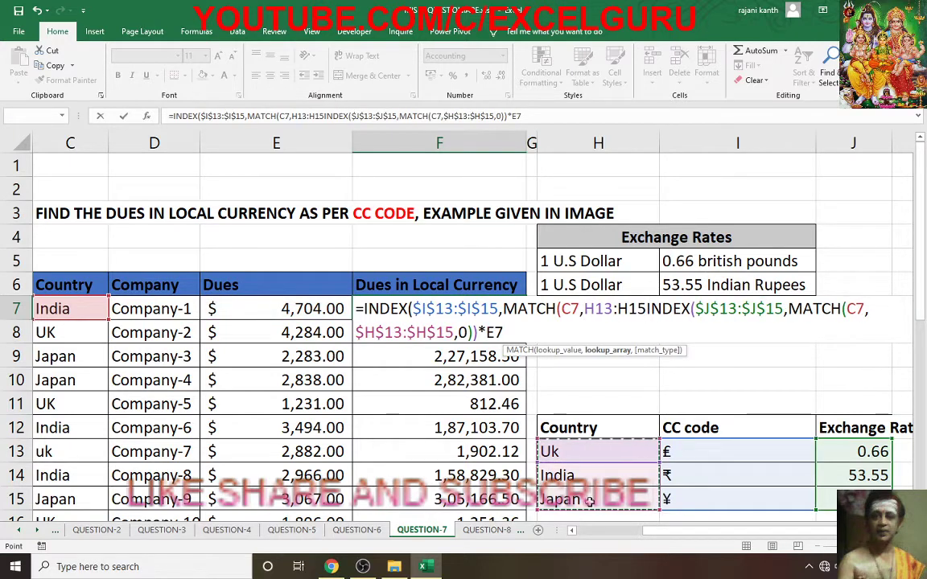
key("F4")
type(",")
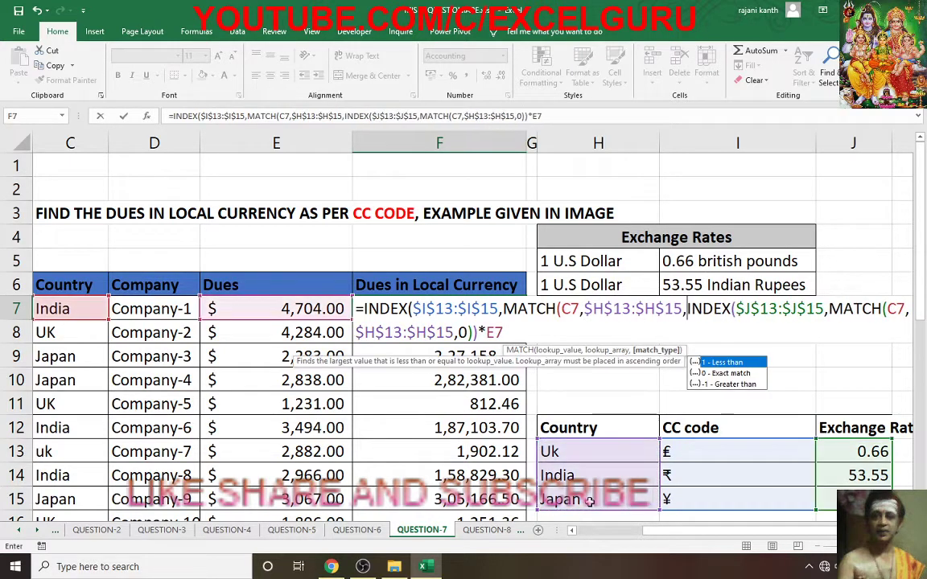
type("0(")
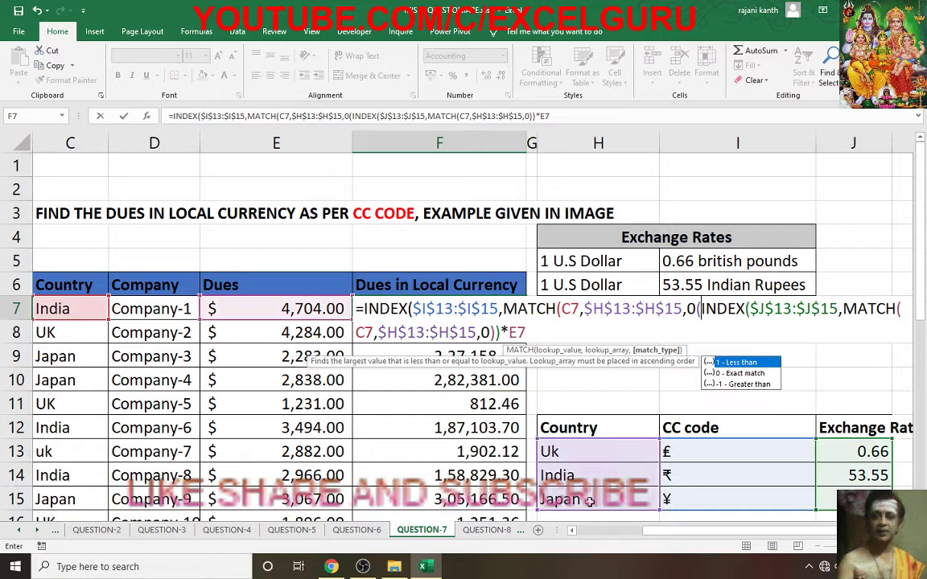
key("BackSpace")
type("))")
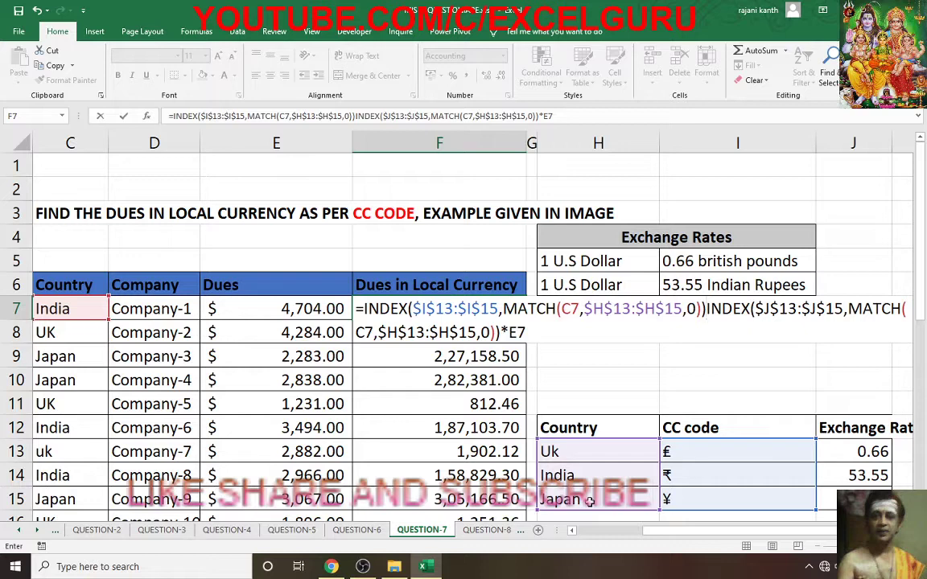
- Join the CC code lookup to the converted dues in F7 with & and fill the formula down through F16
type("&")
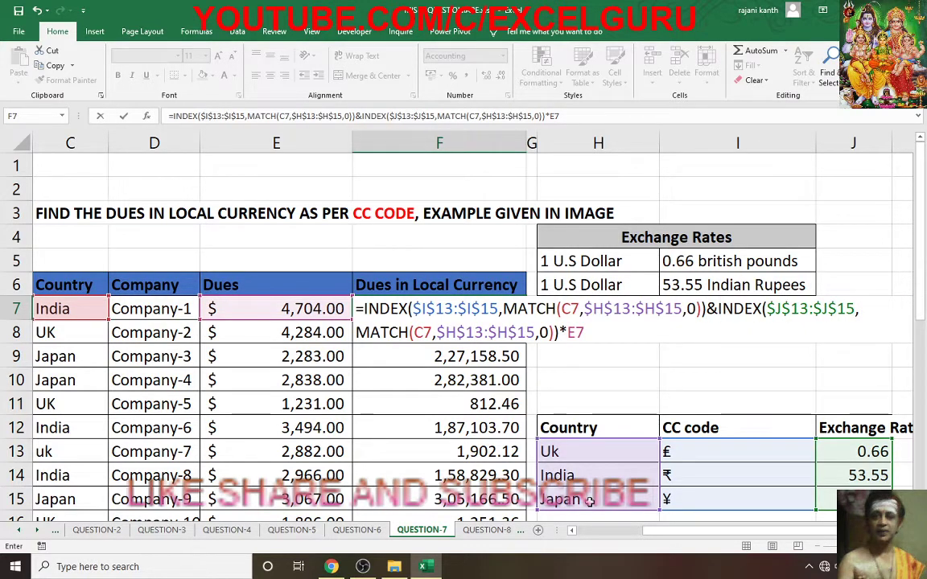
key("ctrl+Return")
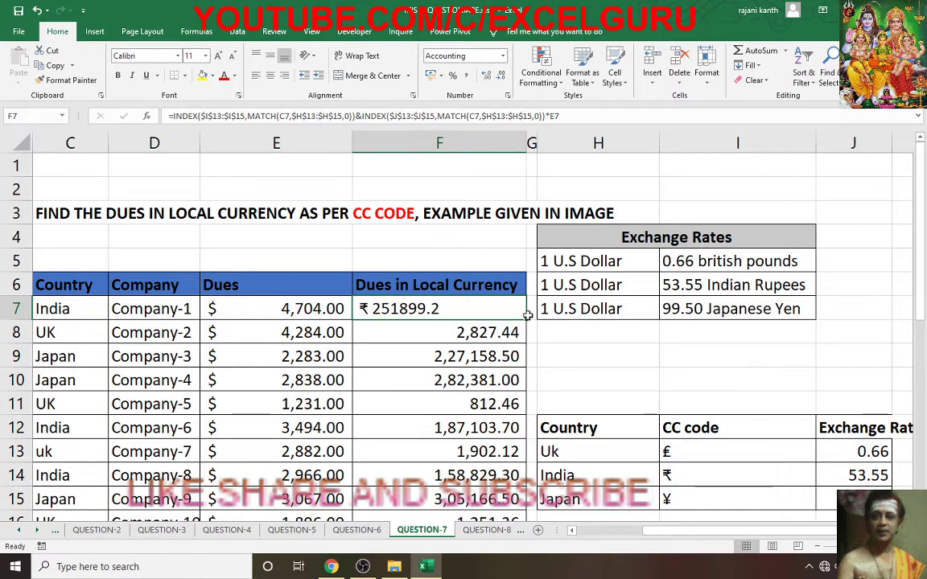
double_click(528, 320)
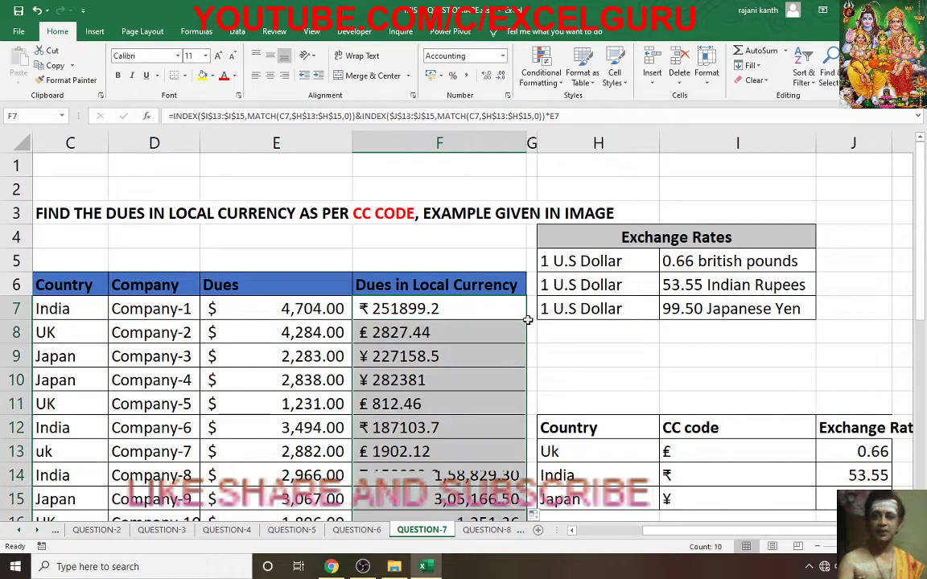
- Compare the UK, India and Japan rows in the dues table with their CC codes in H13:I15
left_click(53, 337)
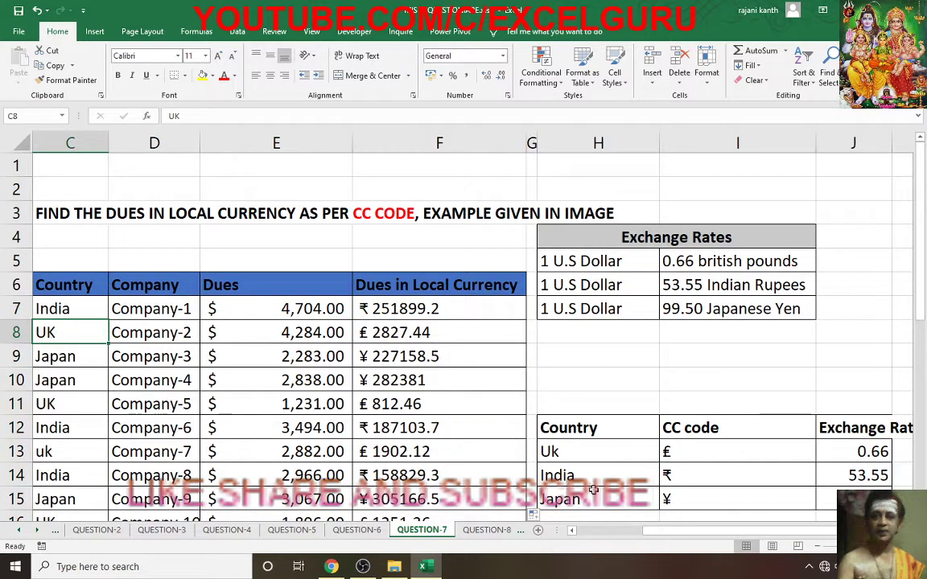
left_click(639, 454)
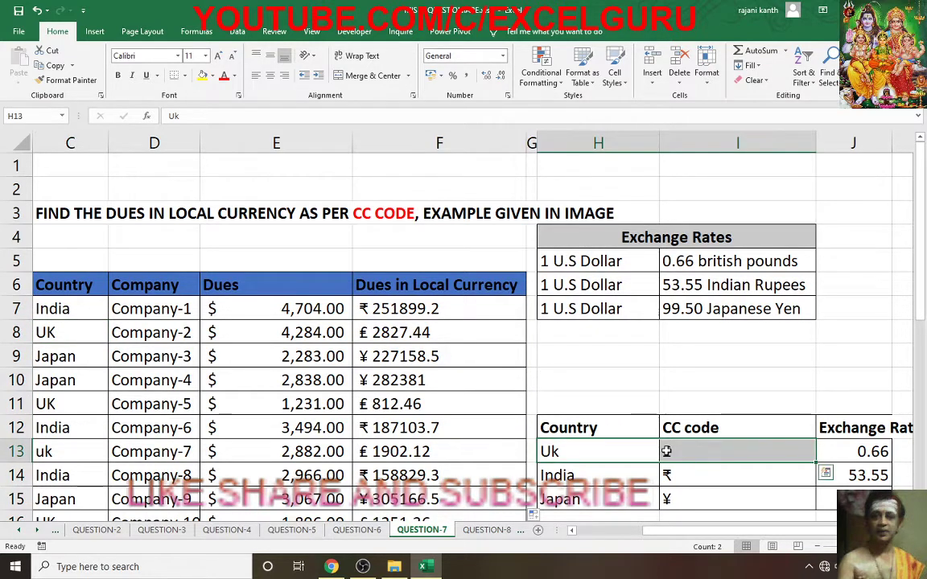
left_click(49, 309)
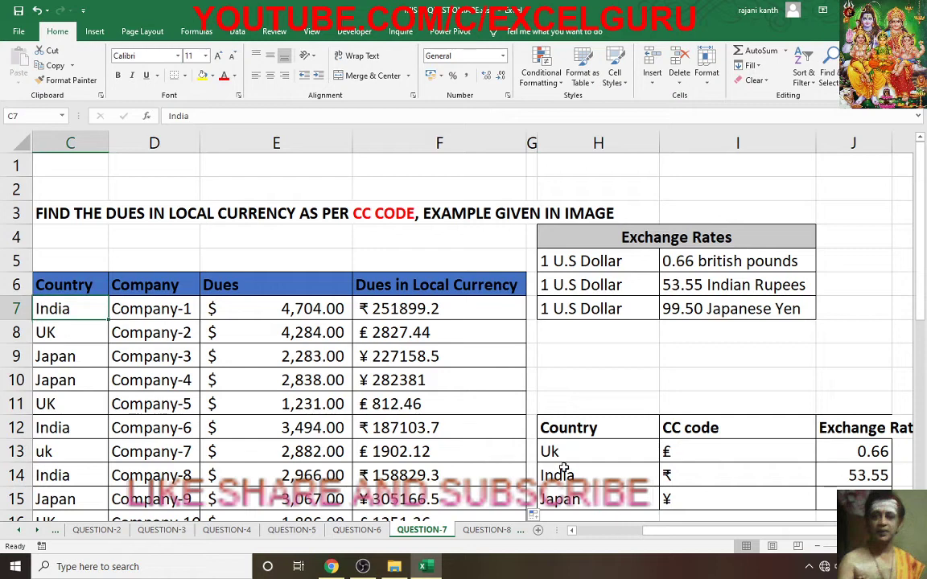
left_click(672, 476)
left_click_drag(53, 384, 294, 380)
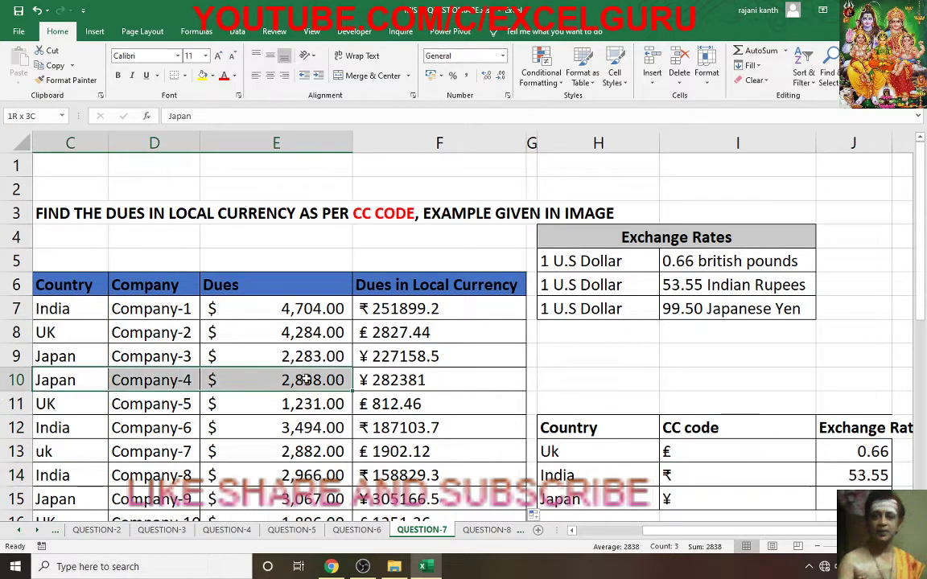
left_click_drag(621, 499, 705, 497)
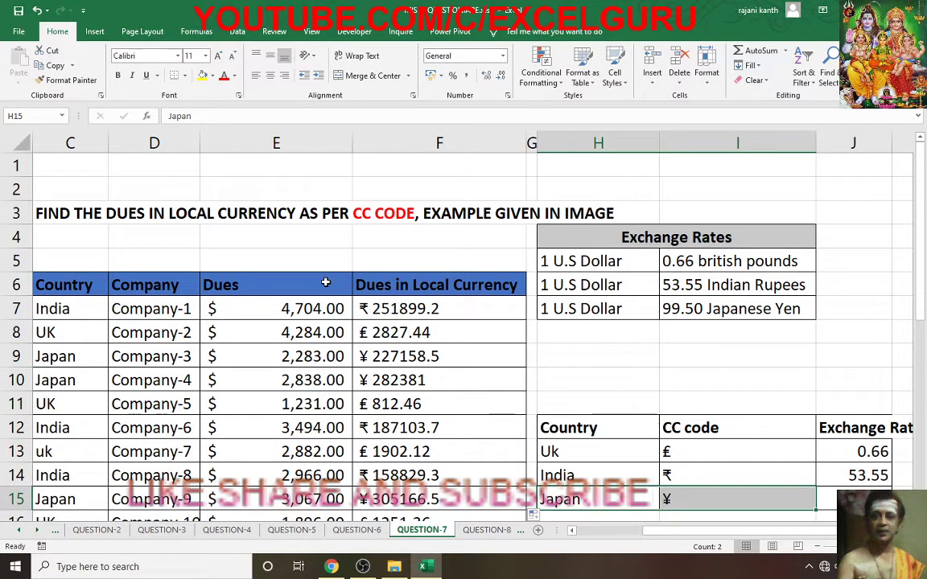
- Open the QUESTION-8 sheet
left_click(483, 533)
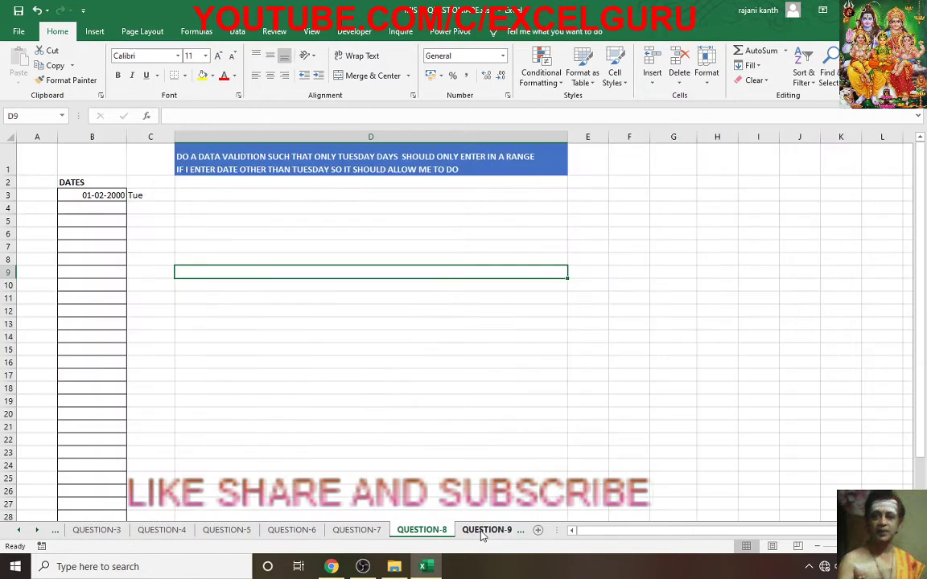